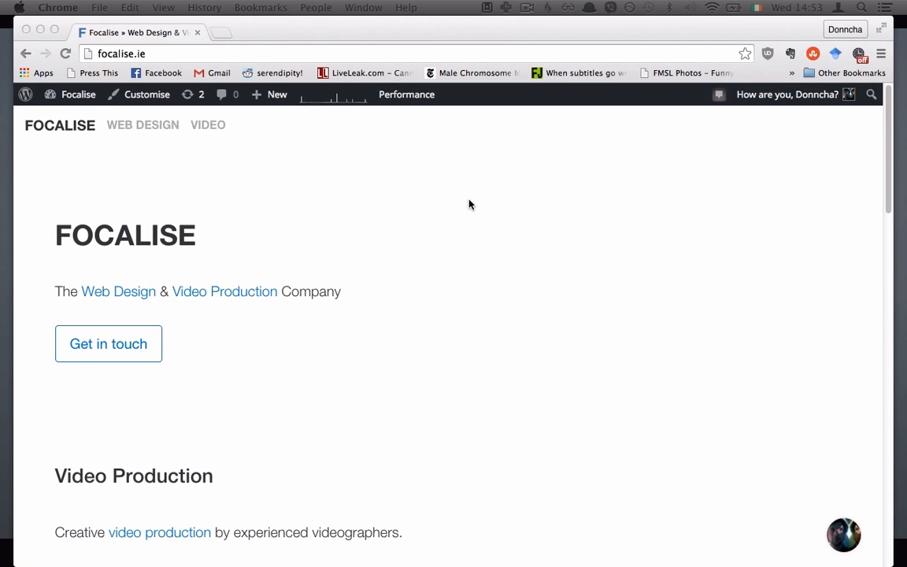
Append /wp-admin to focalise.ie in the address bar to reach the admin dashboard
click(206, 54)
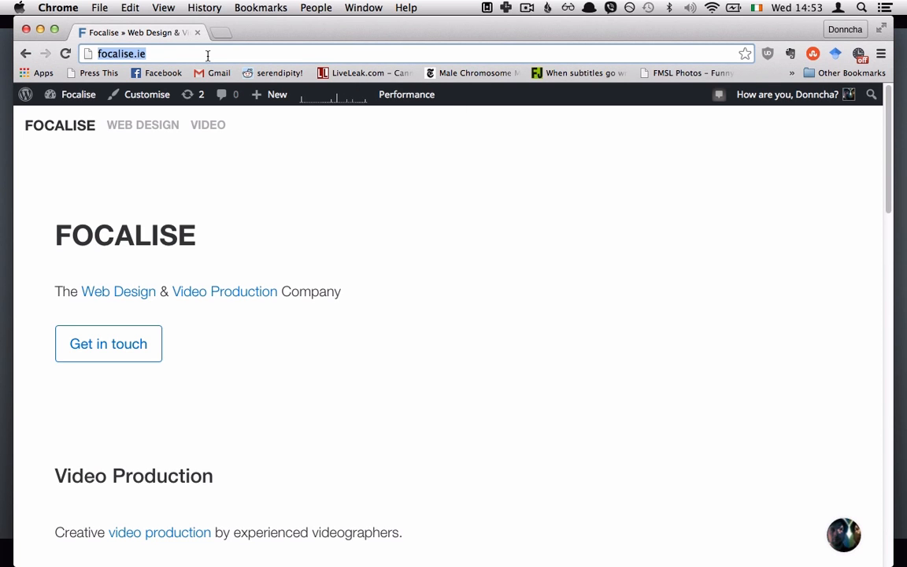
key(Right)
text(/wp-admin)
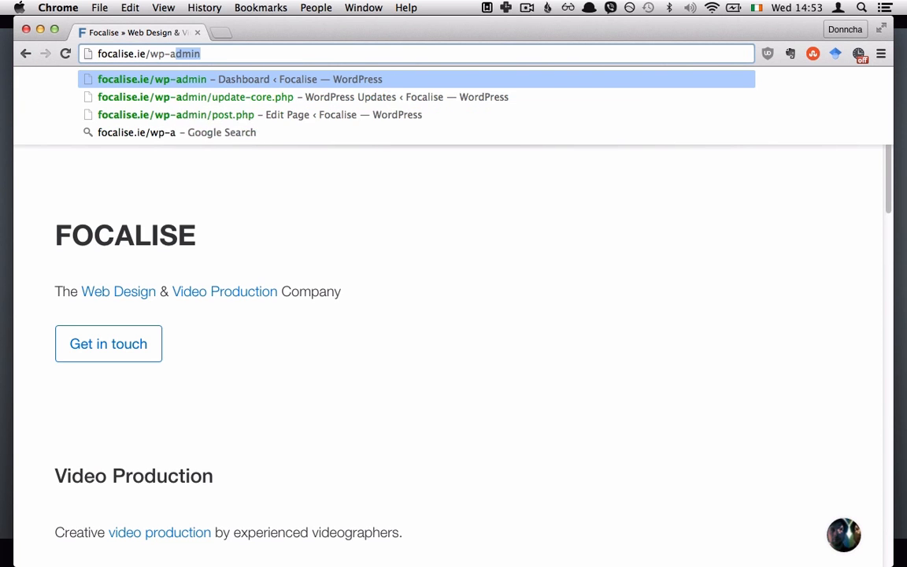
key(Return)
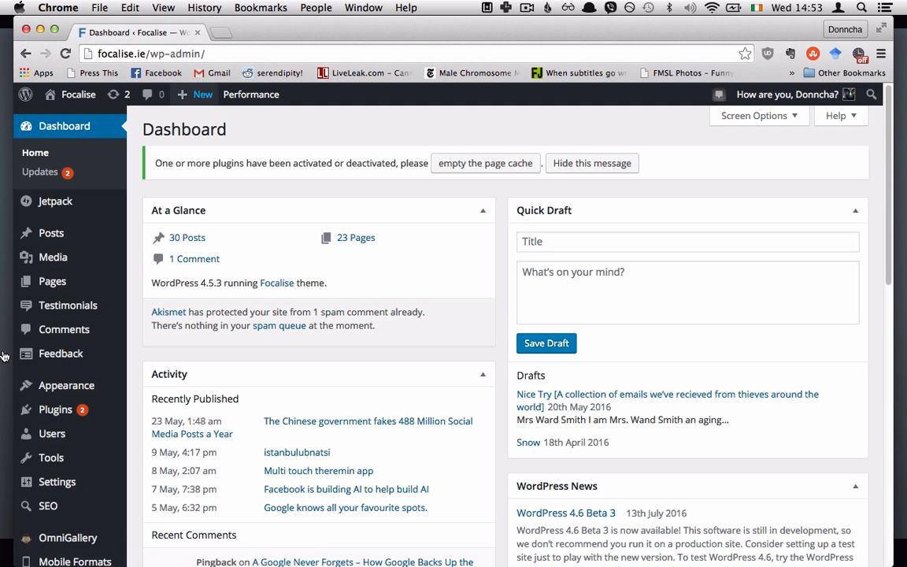
mouse_move(55, 410)
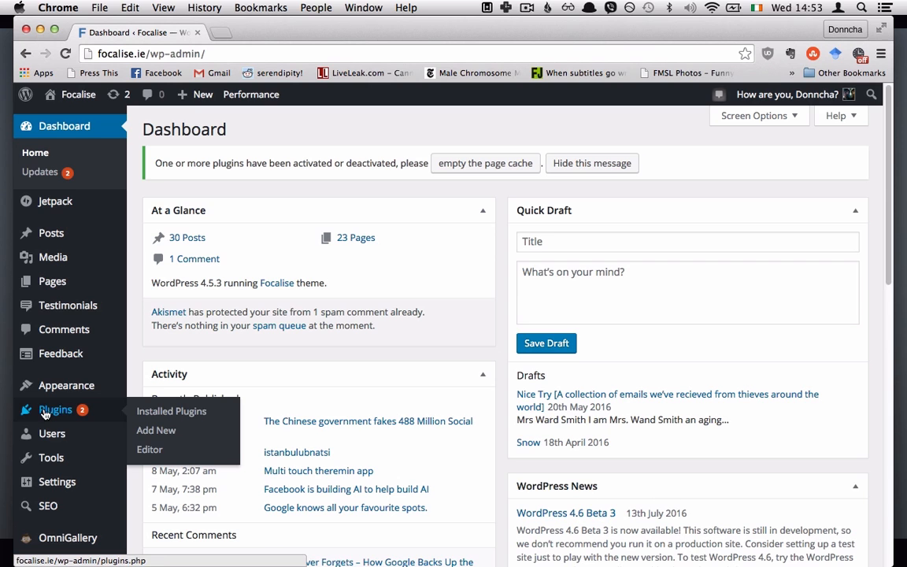
Search the Add New plugin directory for 'my private site'
click(169, 432)
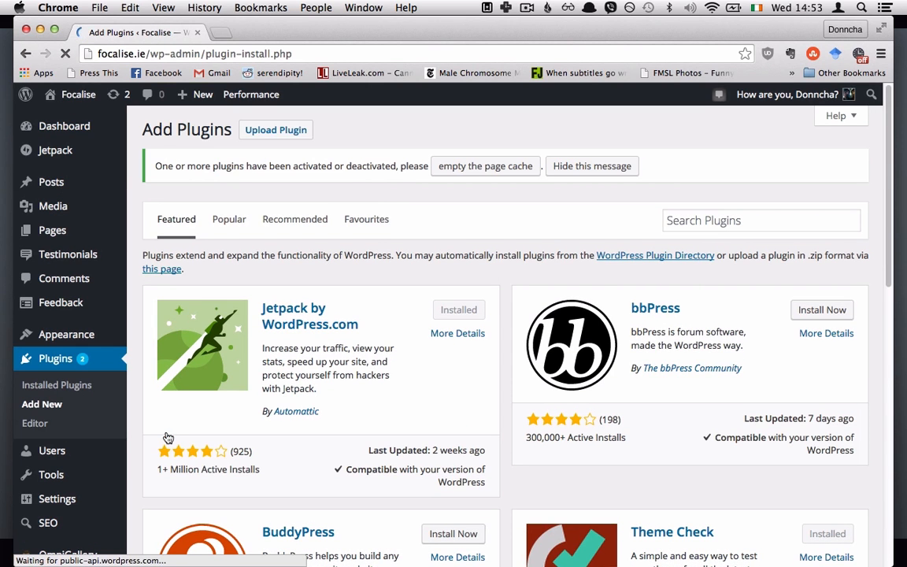
click(699, 219)
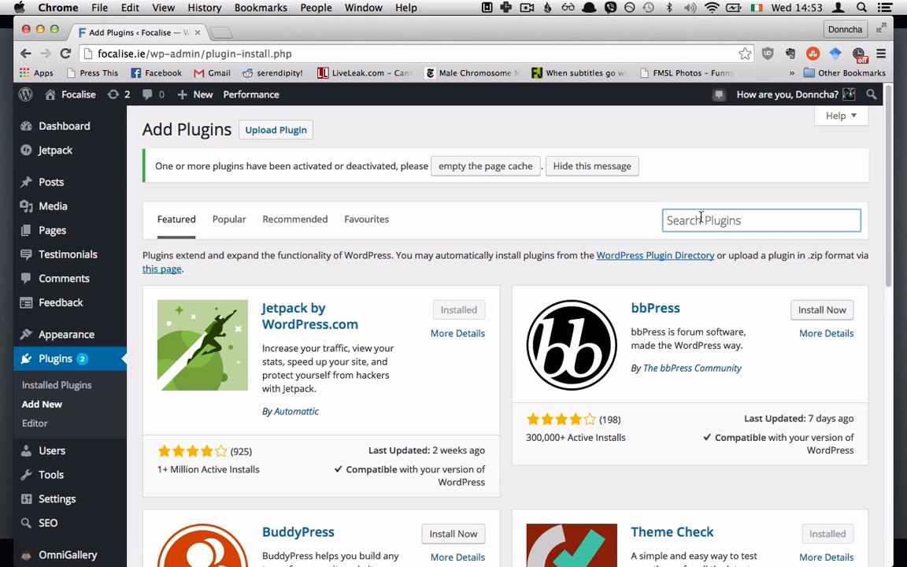
text(my privatesite)
key(Return)
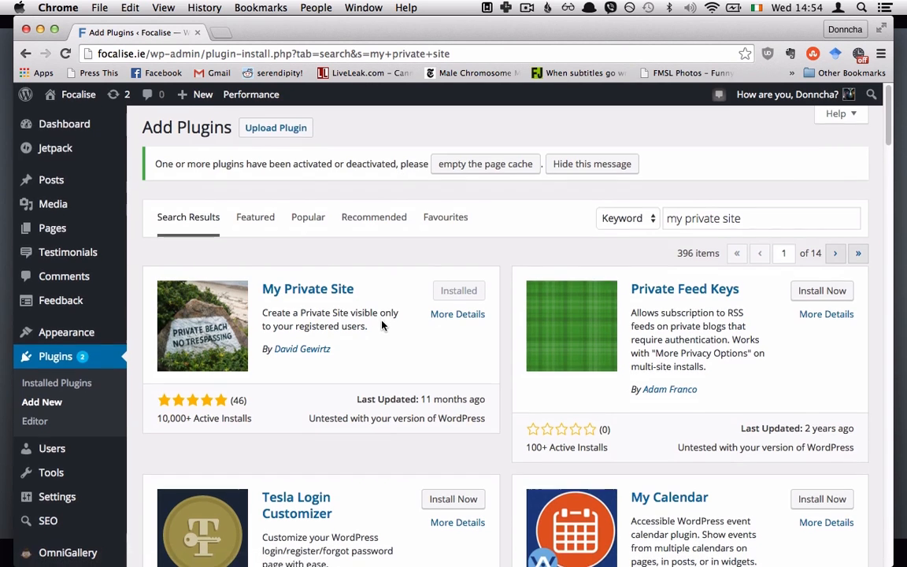
scroll(383, 325, down, 2)
scroll(331, 259, up, 3)
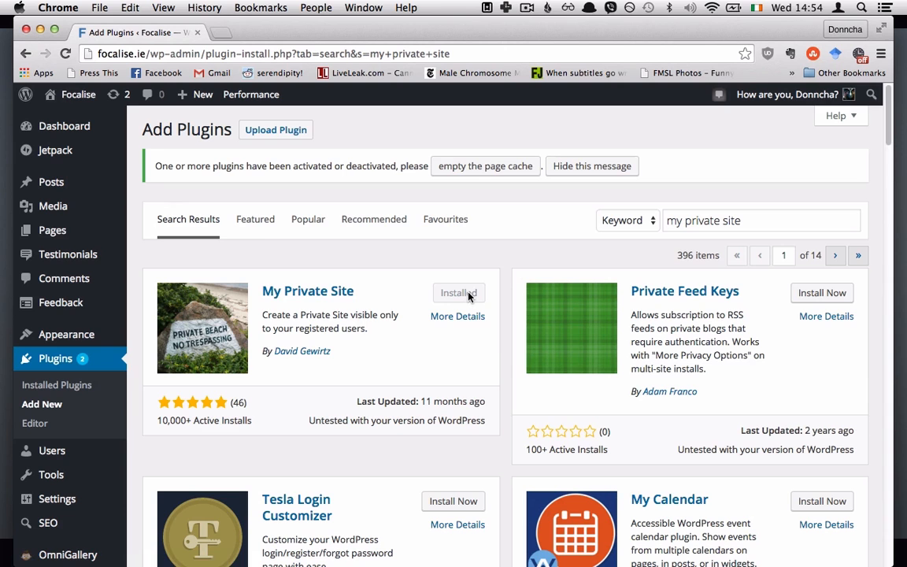
scroll(398, 372, down, 5)
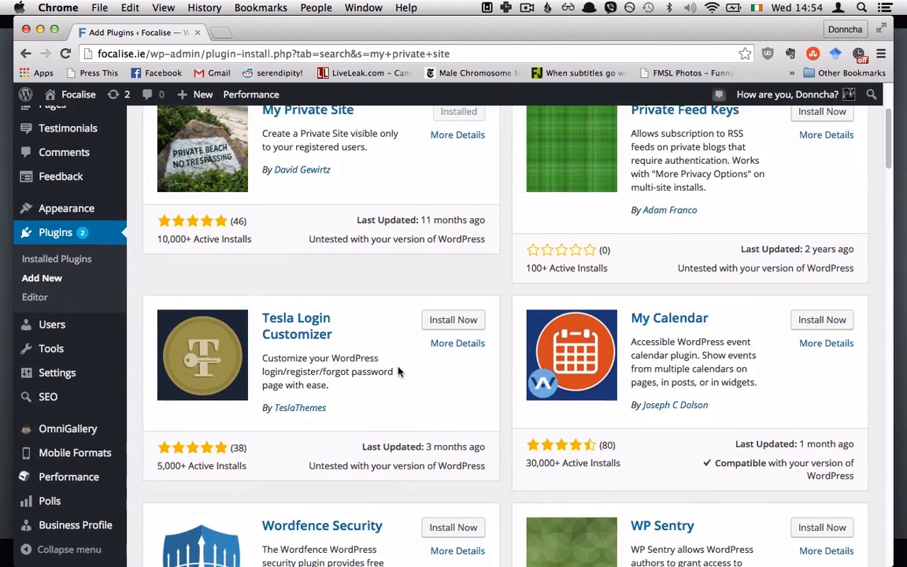
From Installed Plugins, go to the jonradio Private Site plugin's Settings
click(65, 262)
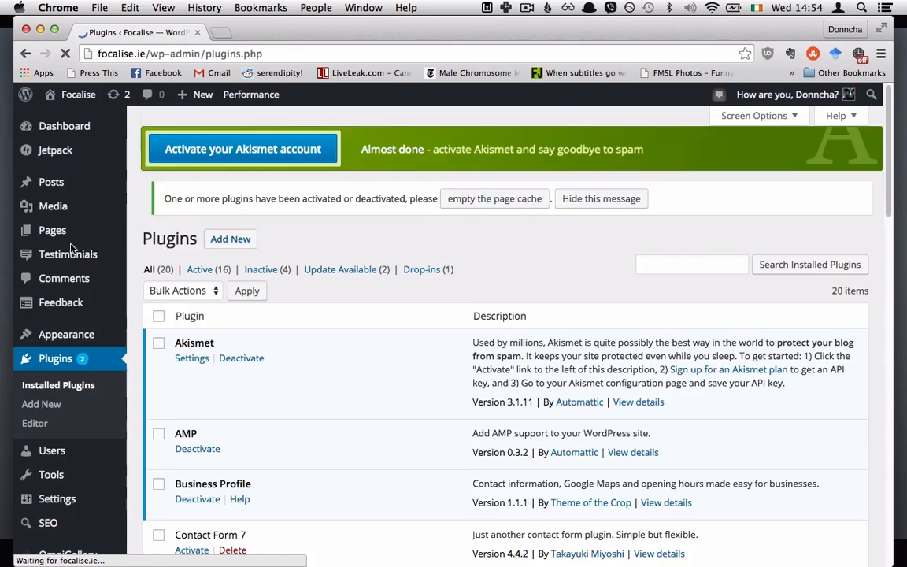
scroll(251, 391, down, 10)
scroll(251, 391, down, 3)
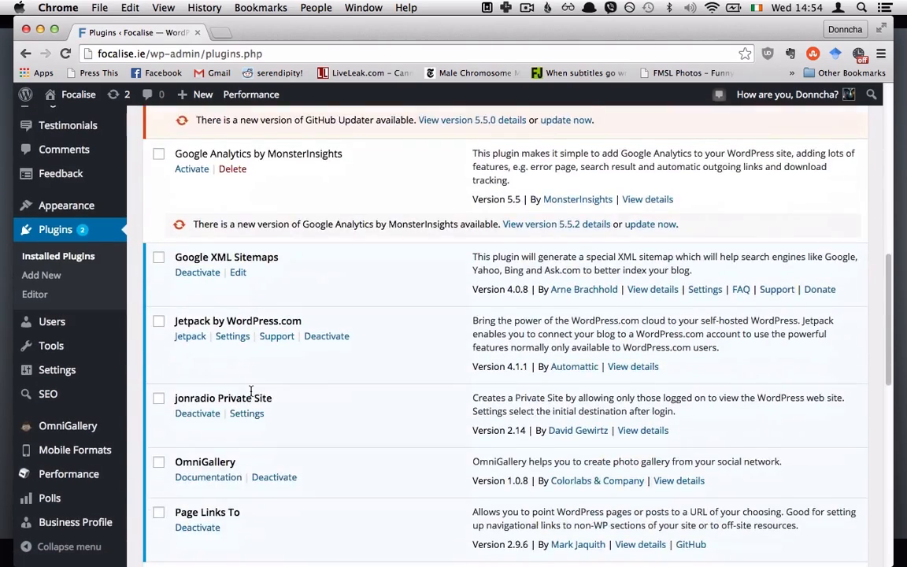
scroll(252, 391, down, 1)
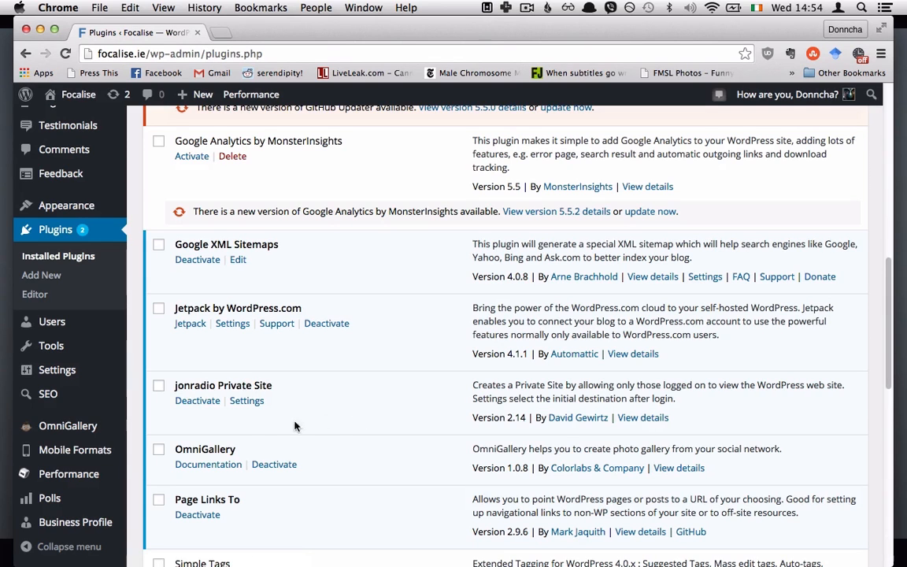
click(245, 401)
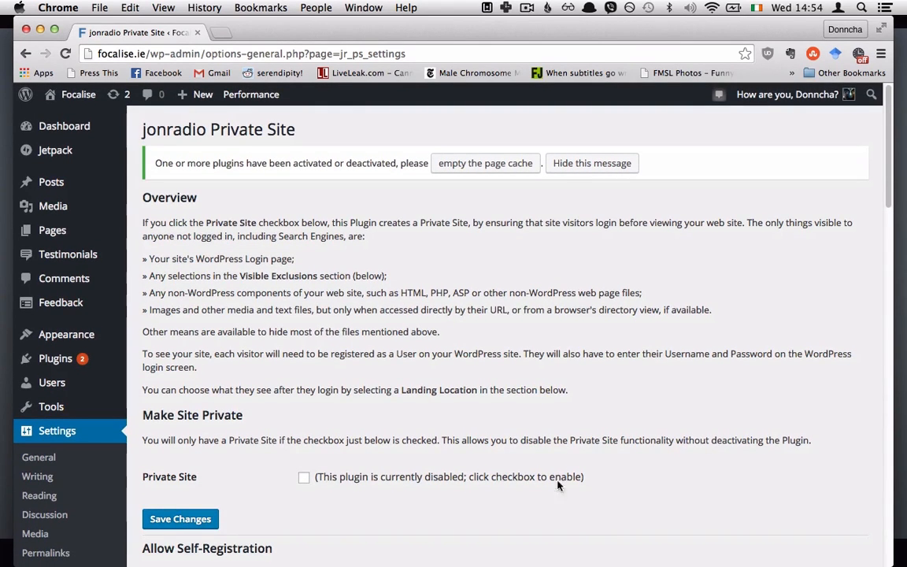
scroll(598, 291, down, 2)
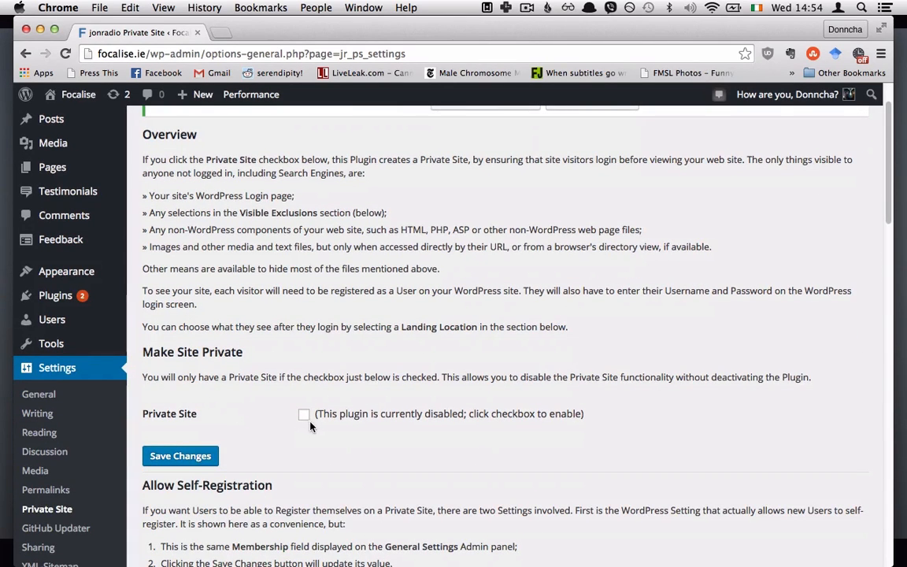
scroll(318, 425, up, 2)
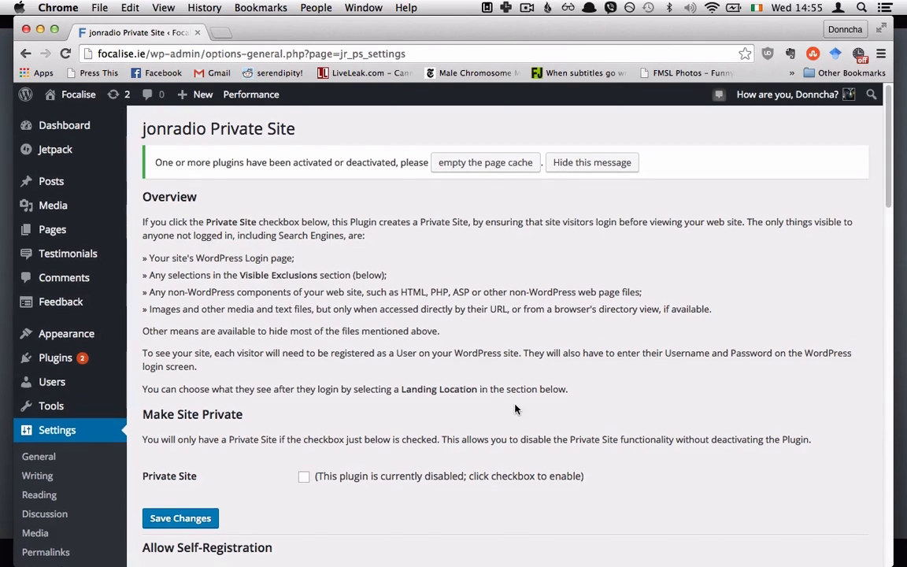
scroll(515, 407, down, 5)
scroll(515, 407, up, 1)
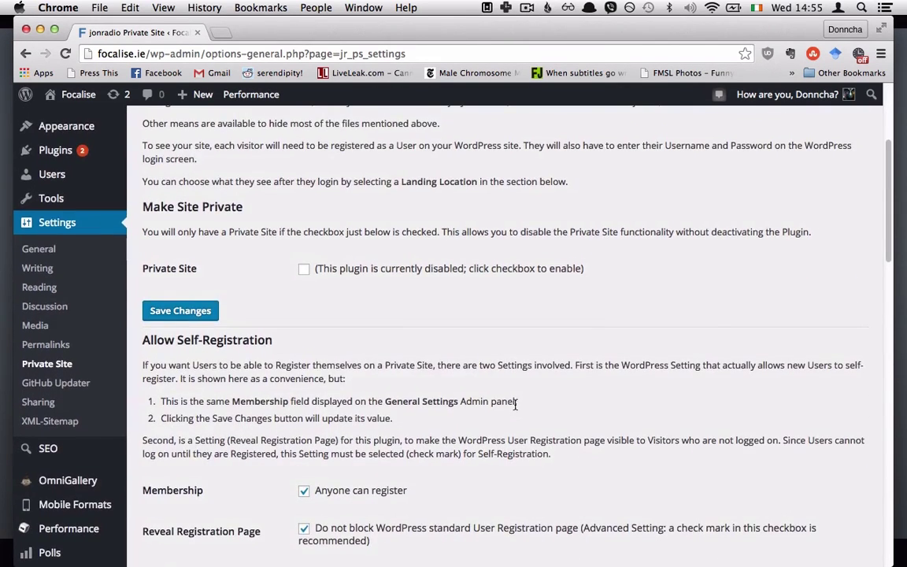
Tick the Private Site checkbox and save the changes
click(303, 269)
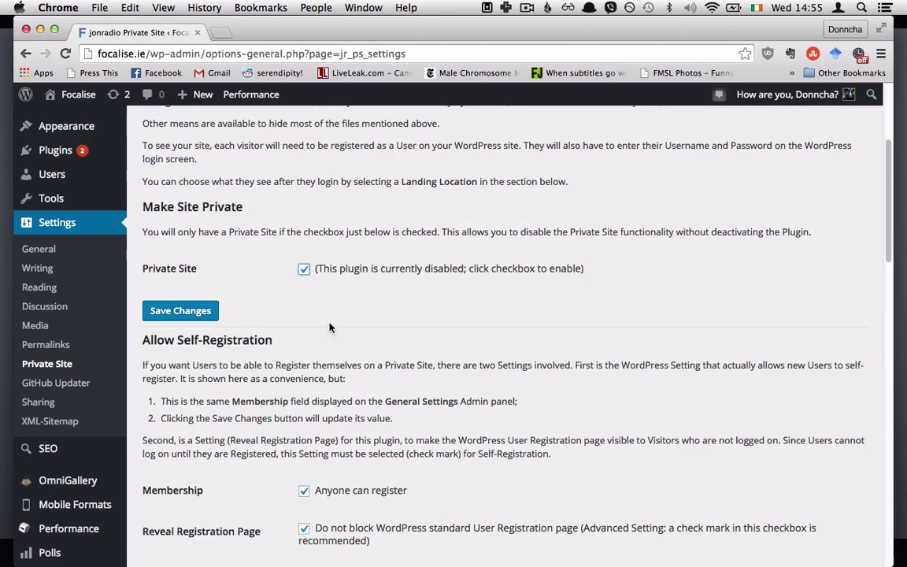
click(179, 310)
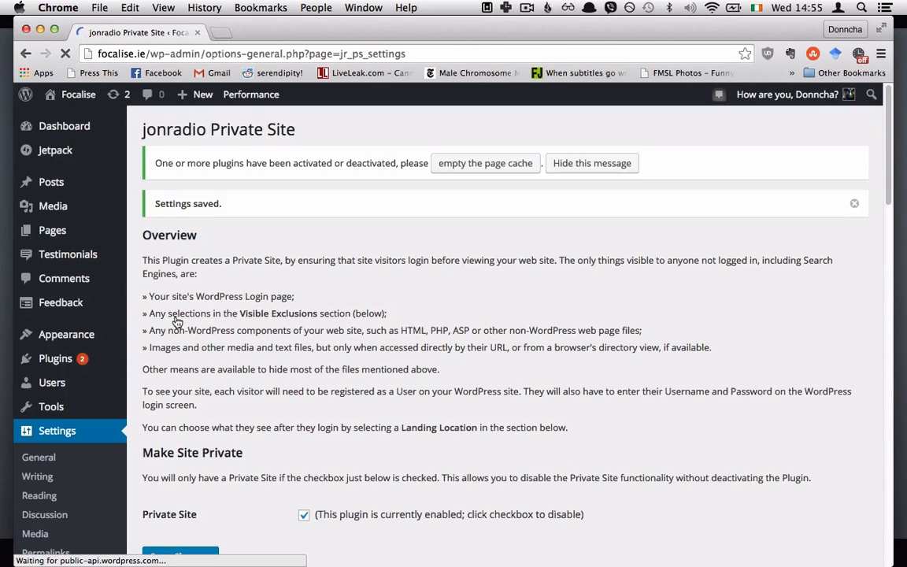
scroll(338, 350, down, 5)
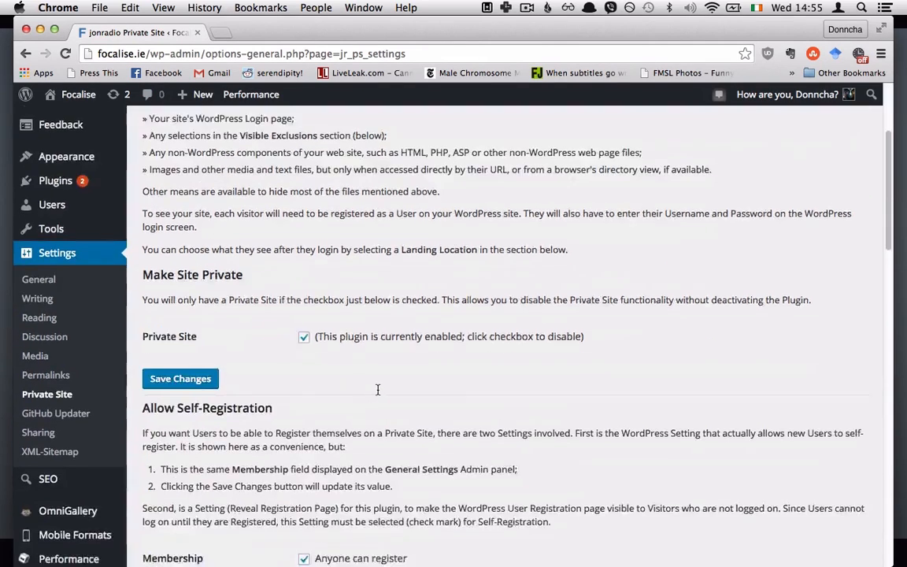
scroll(338, 351, down, 5)
scroll(379, 394, up, 3)
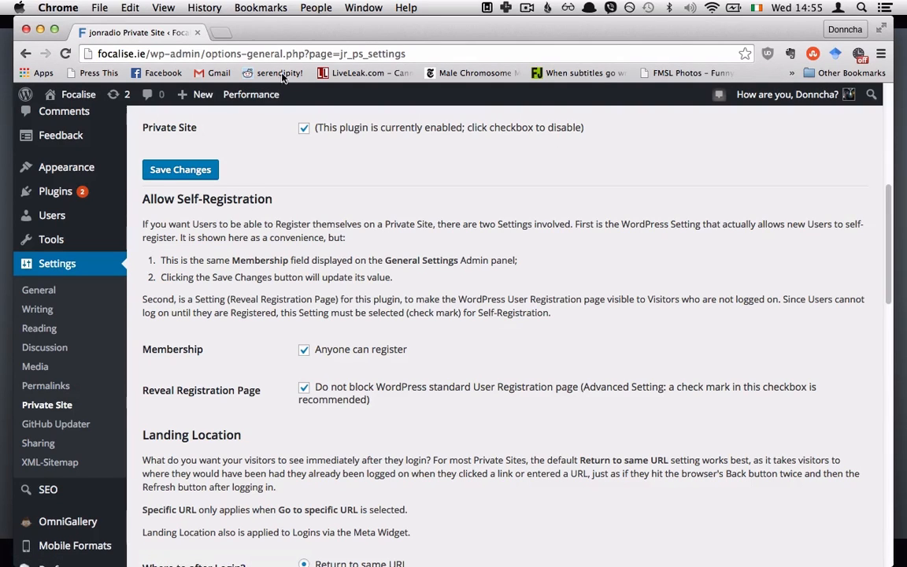
scroll(330, 171, up, 2)
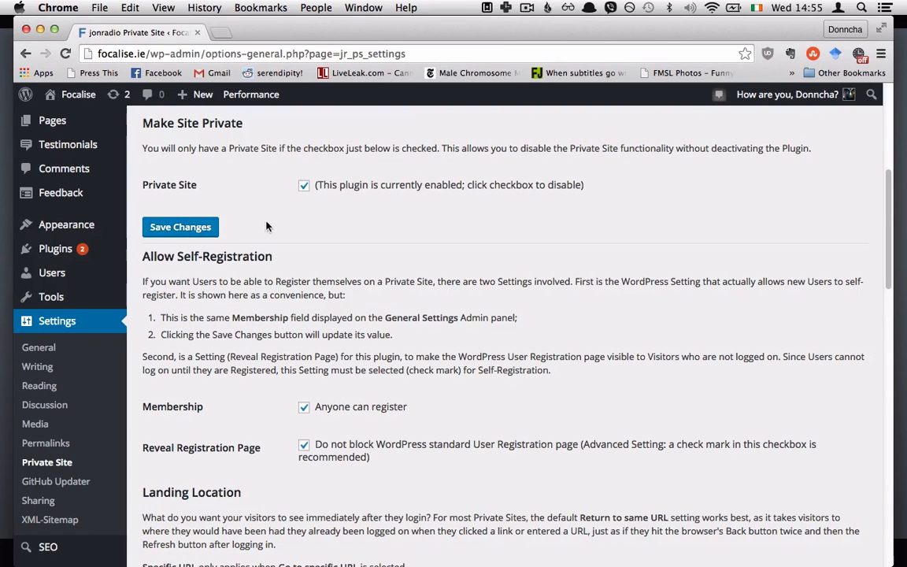
scroll(362, 315, down, 1)
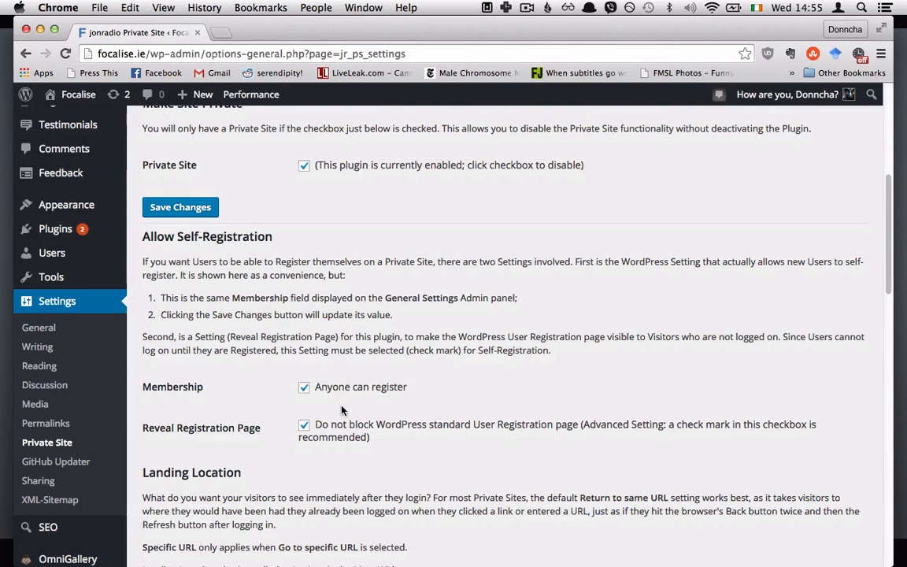
Untick then re-tick the Membership 'Anyone can register' checkbox, leaving it enabled
click(304, 386)
click(304, 386)
scroll(617, 350, down, 5)
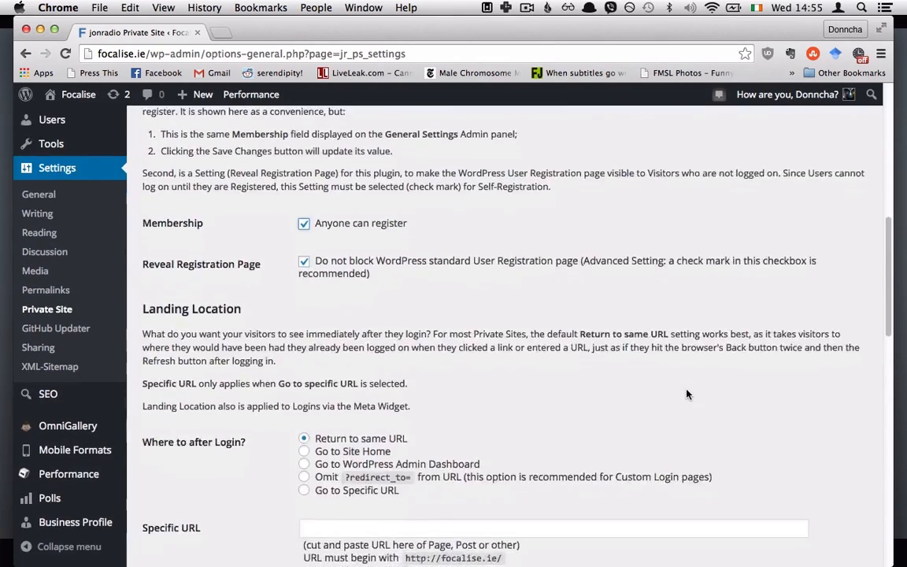
scroll(686, 393, down, 5)
scroll(687, 394, up, 1)
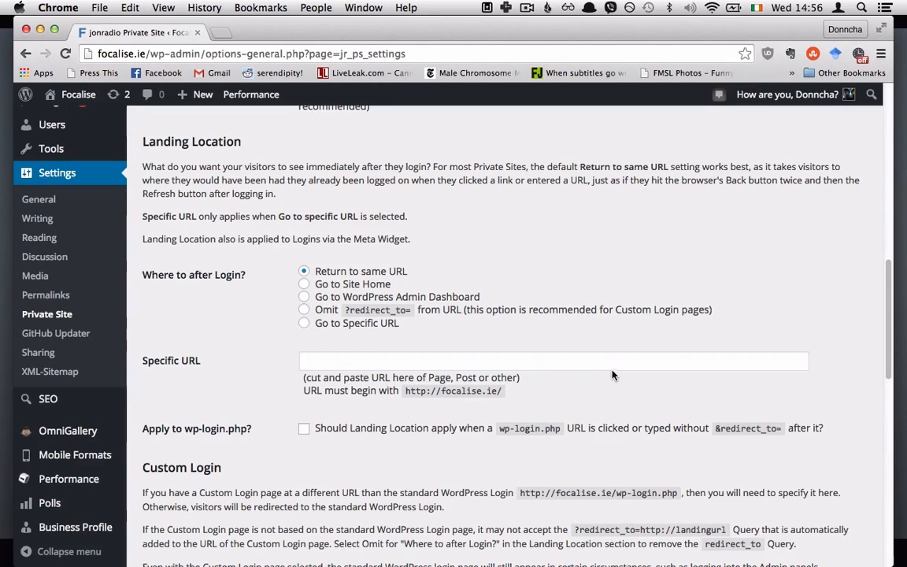
click(304, 283)
click(304, 323)
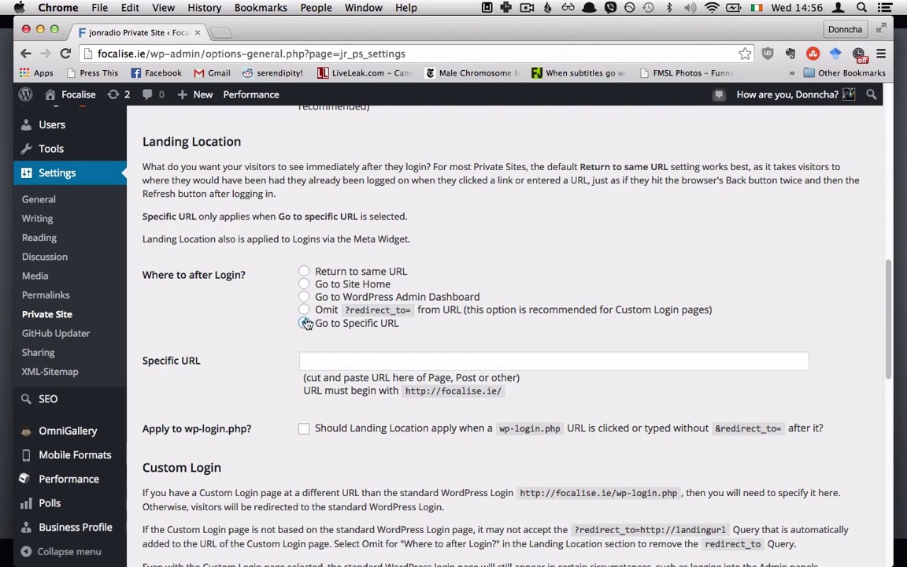
click(305, 272)
scroll(586, 338, down, 5)
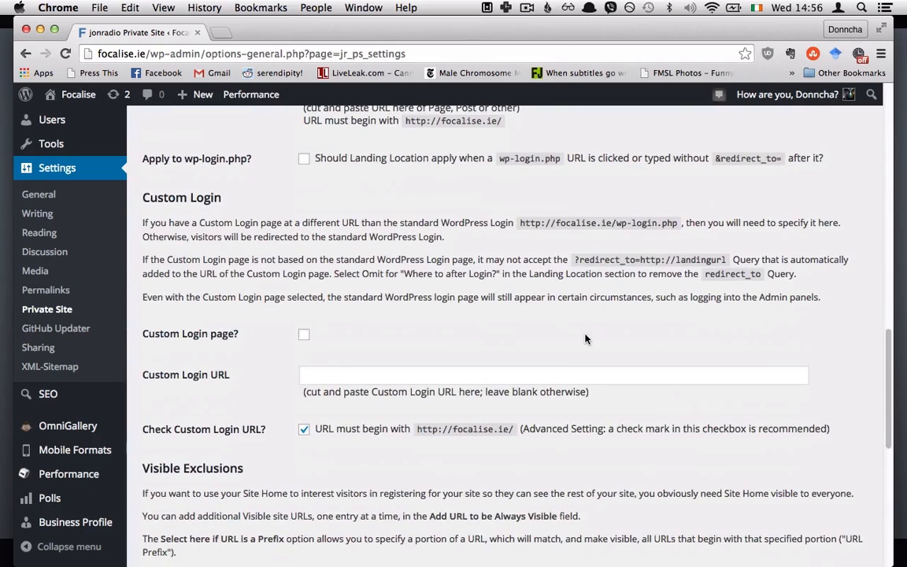
scroll(586, 339, down, 3)
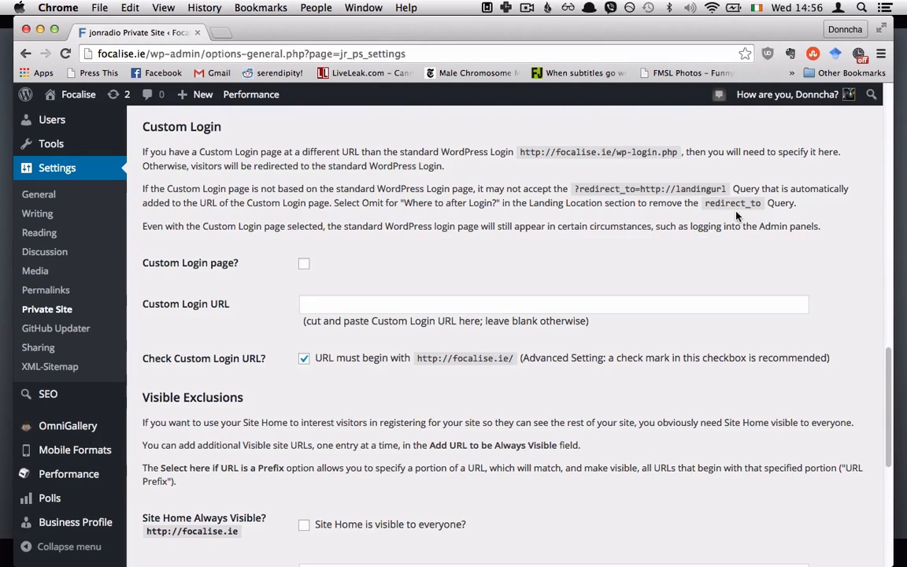
click(315, 303)
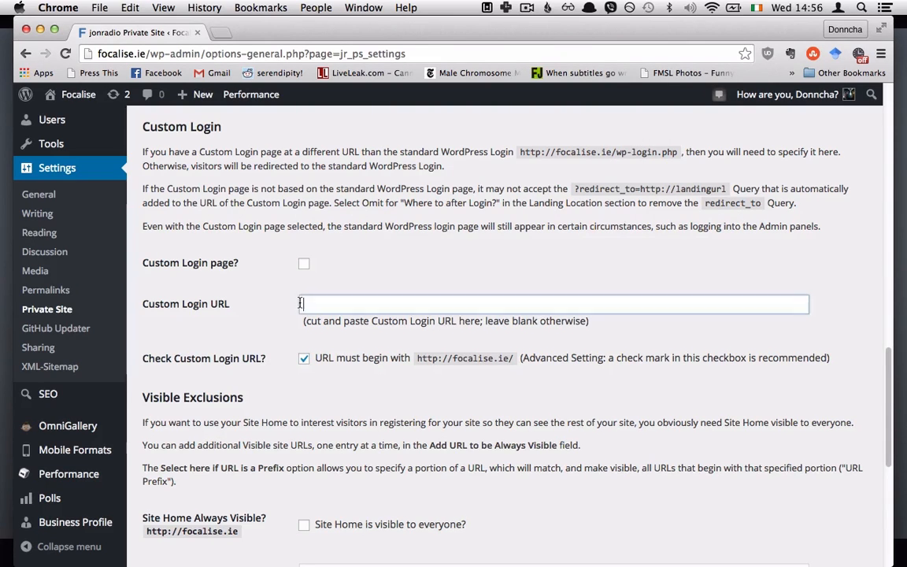
click(304, 262)
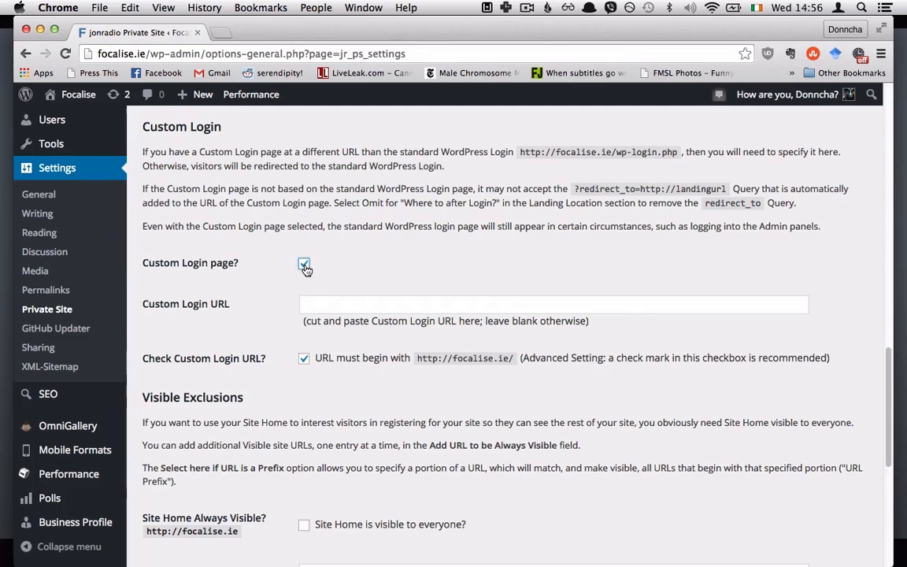
scroll(518, 293, down, 5)
scroll(517, 292, up, 1)
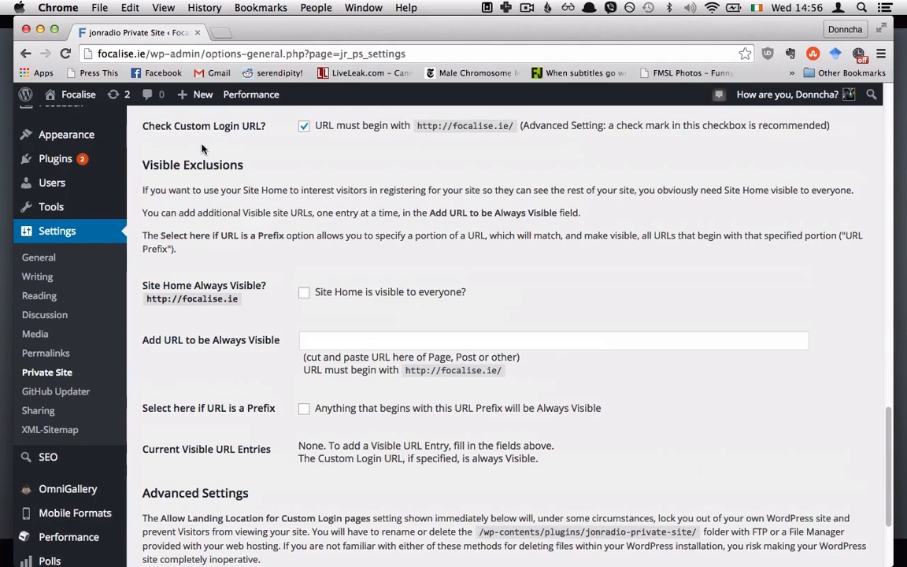
drag(242, 165, 182, 156)
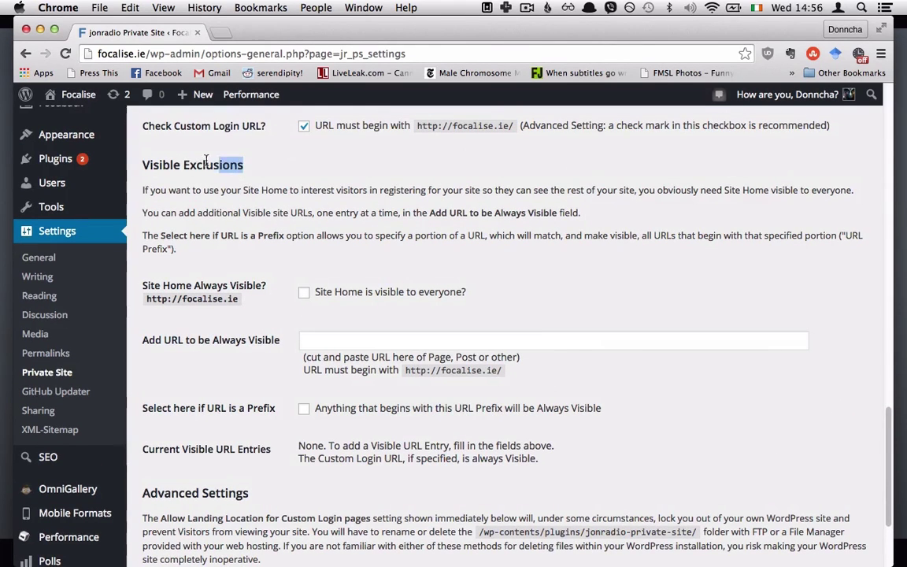
double_click(161, 164)
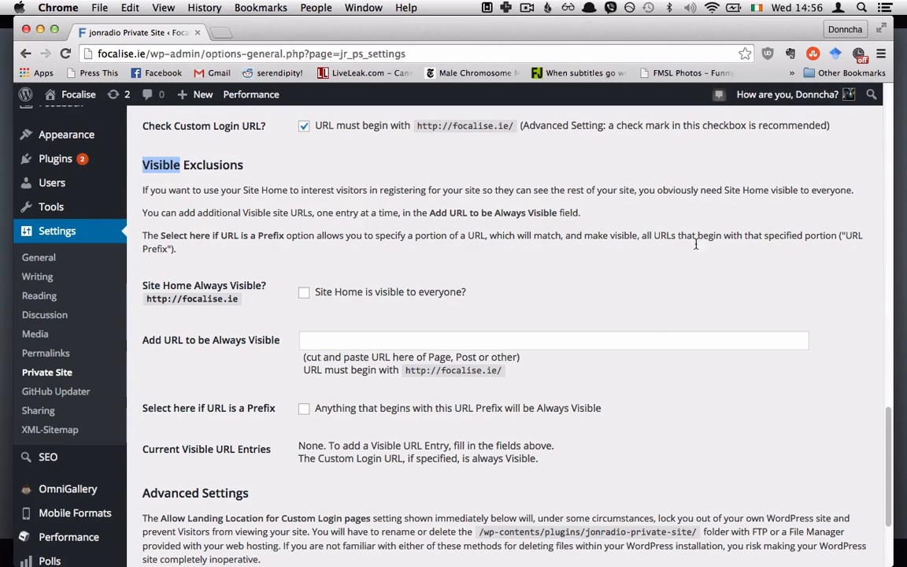
click(438, 329)
click(386, 340)
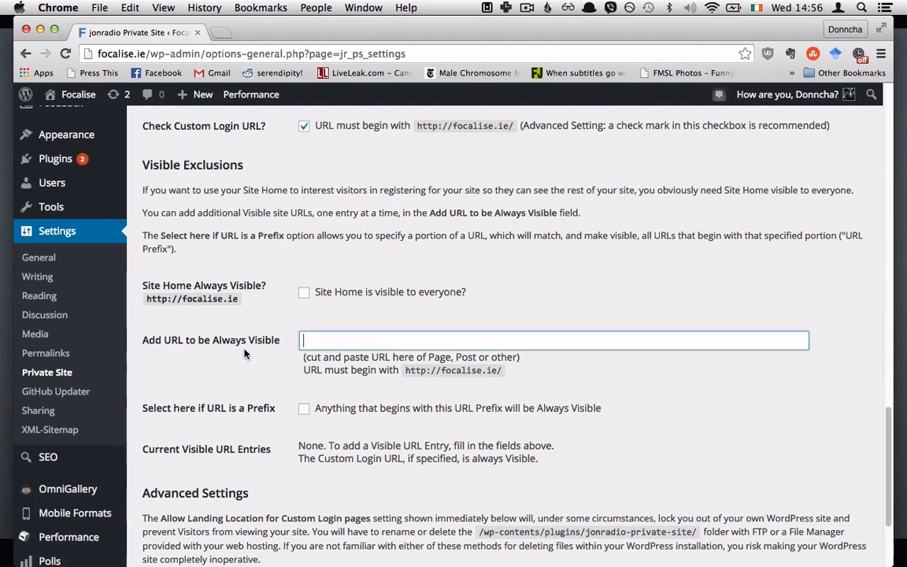
scroll(400, 349, down, 3)
scroll(409, 378, down, 2)
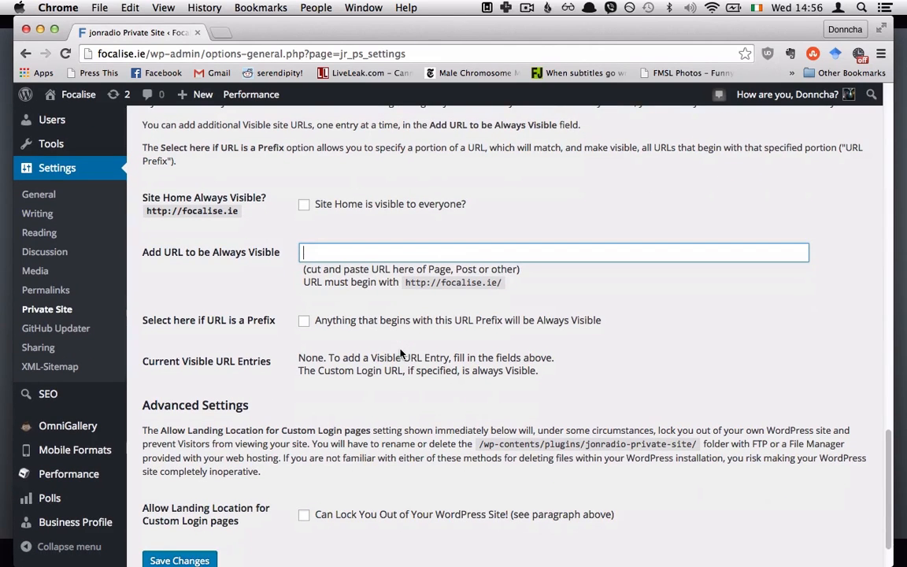
scroll(449, 425, down, 3)
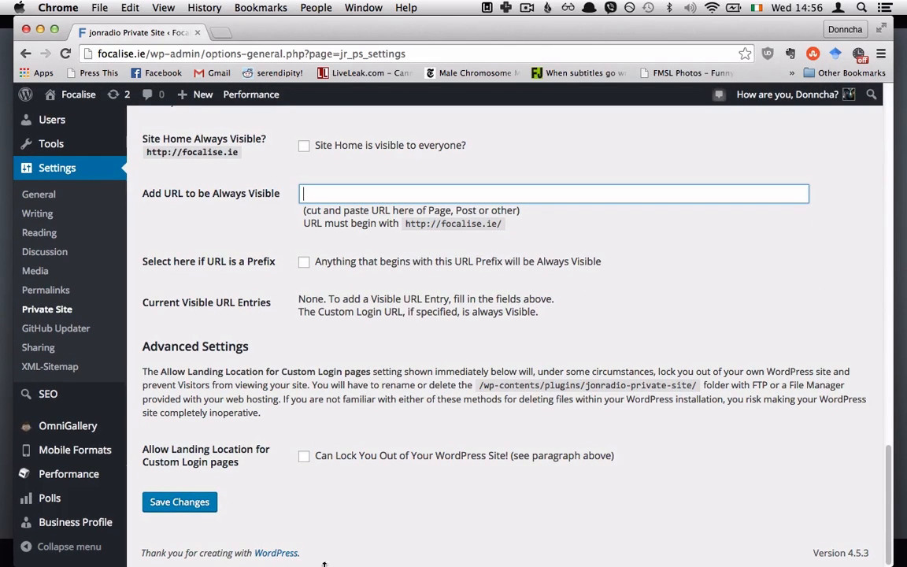
click(169, 370)
drag(161, 371, 368, 372)
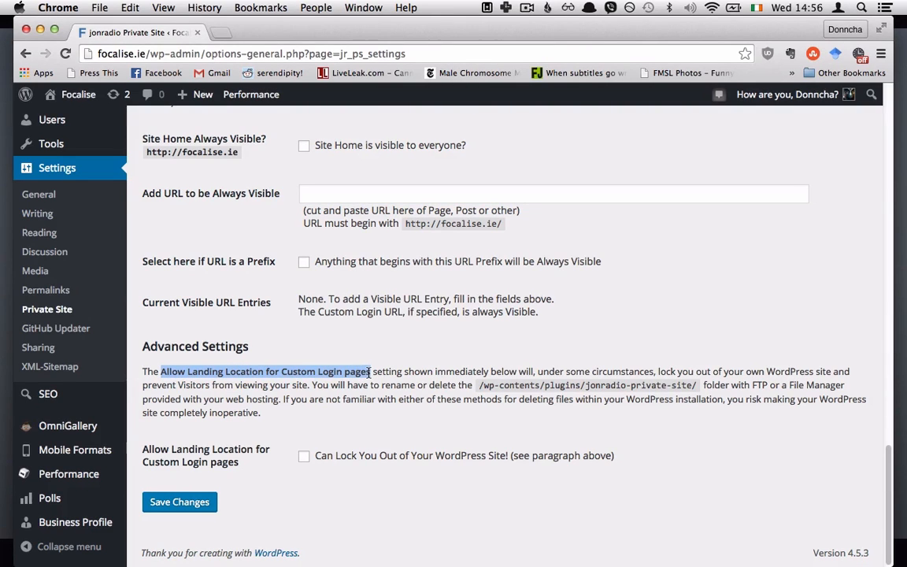
click(626, 445)
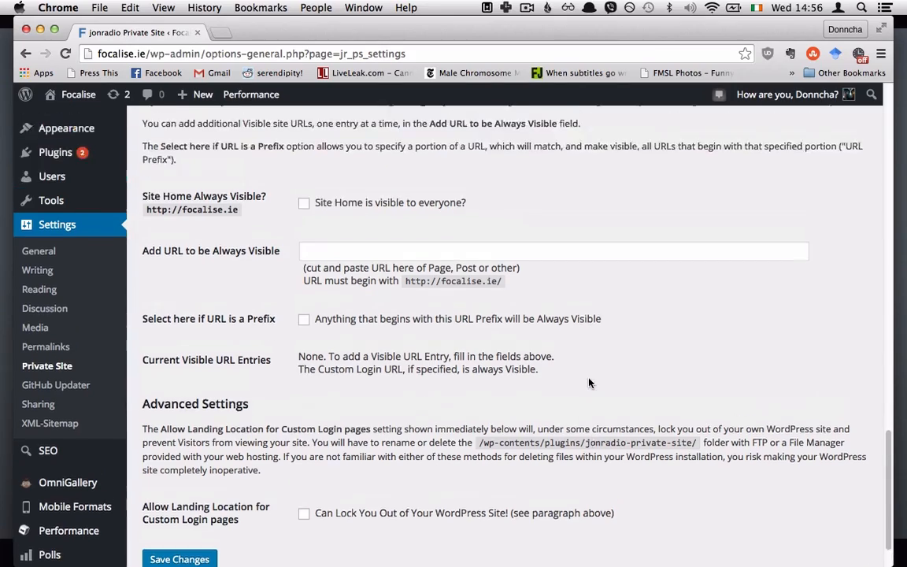
scroll(529, 340, up, 5)
scroll(529, 340, up, 5)
scroll(276, 318, down, 5)
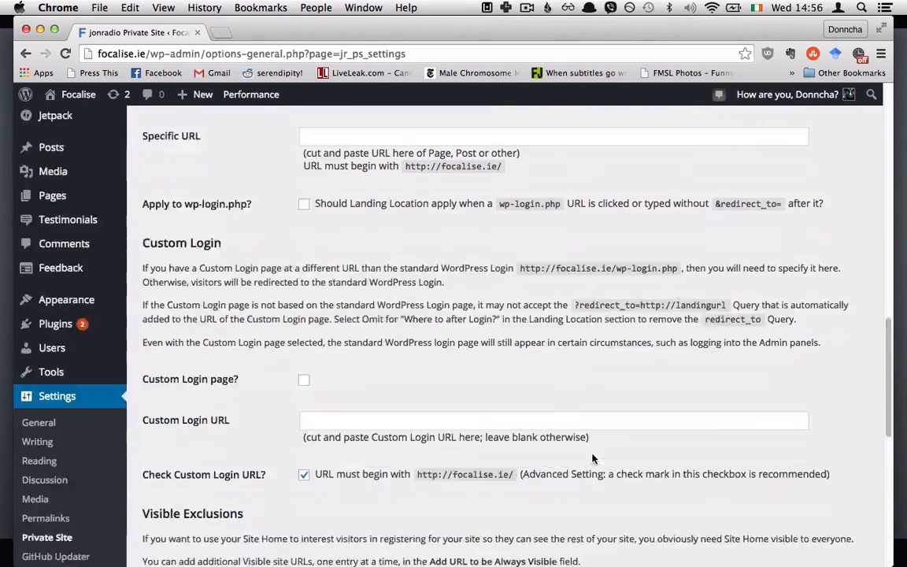
scroll(275, 318, down, 10)
scroll(266, 357, up, 2)
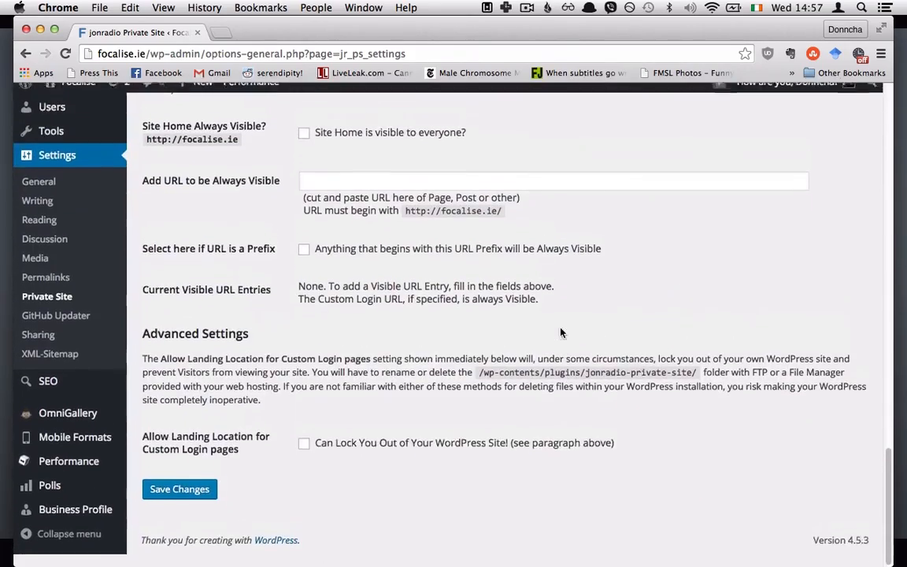
scroll(562, 332, up, 1)
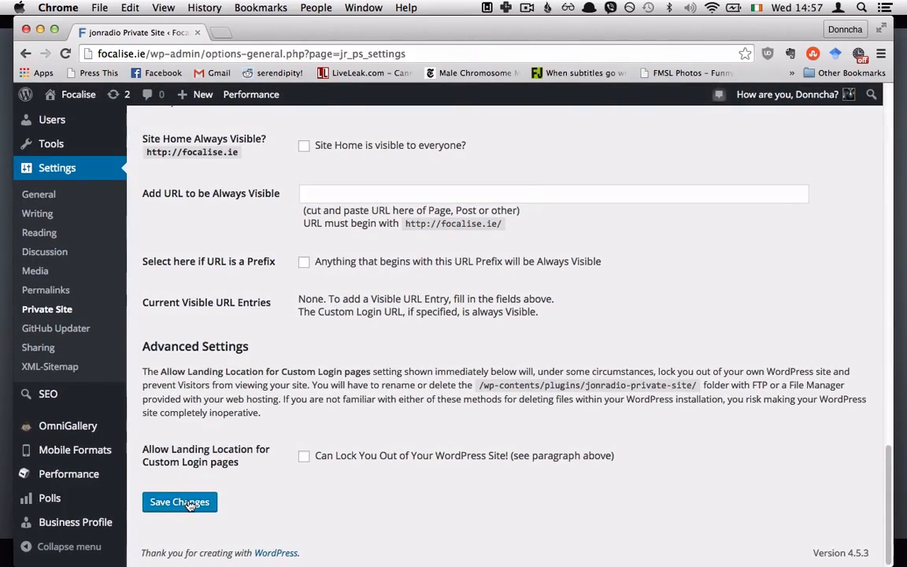